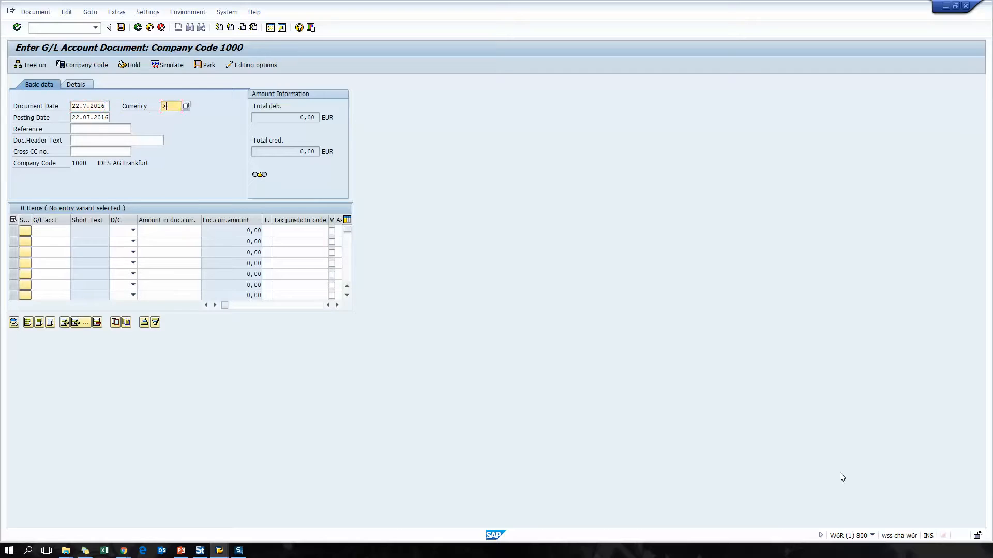
# Fill in the document header with currency EUR, posting date 22.7.2016, reference ref and header text text.
pyautogui.press('Tab')
pyautogui.write('22.7.2016')
pyautogui.press('Tab')
pyautogui.write('ref')
pyautogui.press('Tab')
pyautogui.write('text')
pyautogui.press('Return')
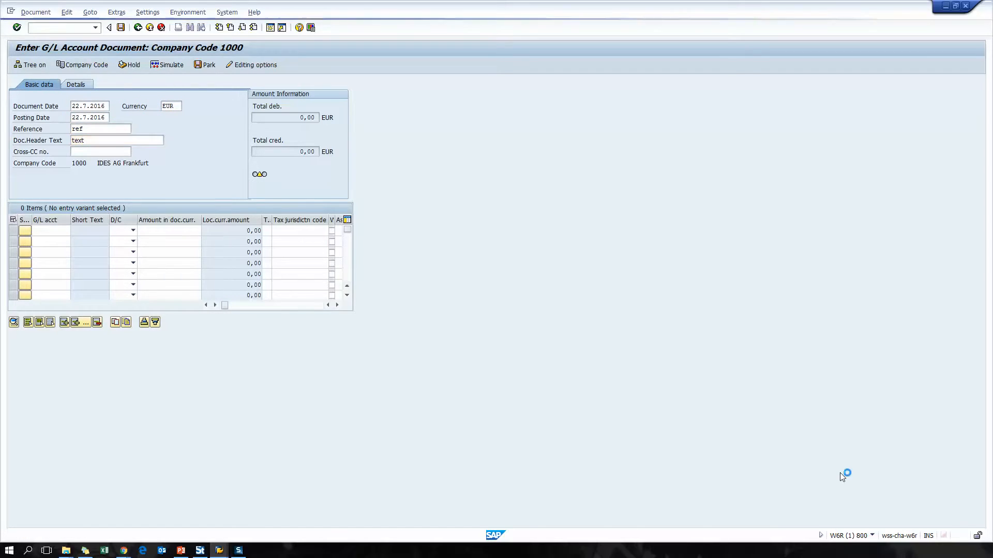
# Enter the first line item as a debit of 120 on G/L account 410000 with tax code 0I and cost center 3100.
pyautogui.click(54, 232)
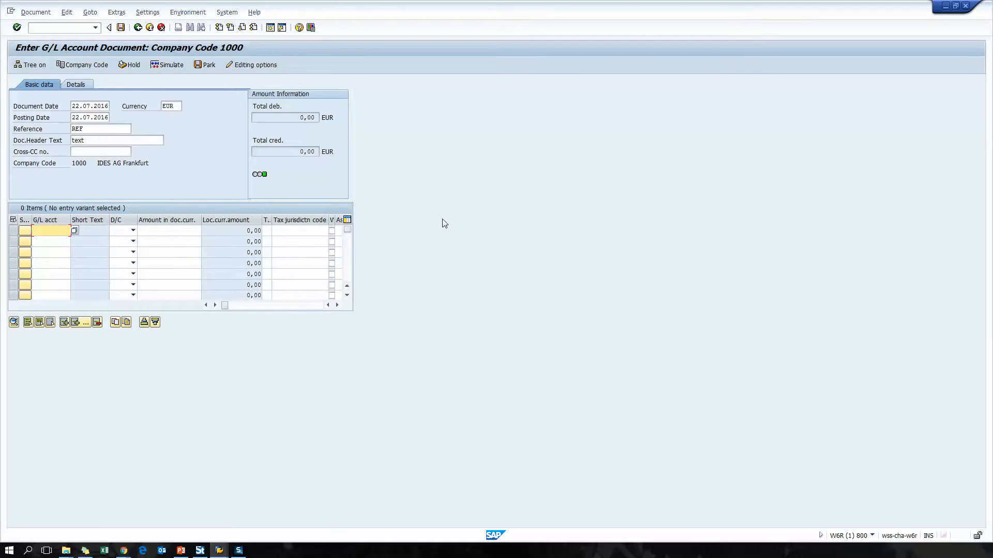
pyautogui.write('410000')
pyautogui.press('Tab')
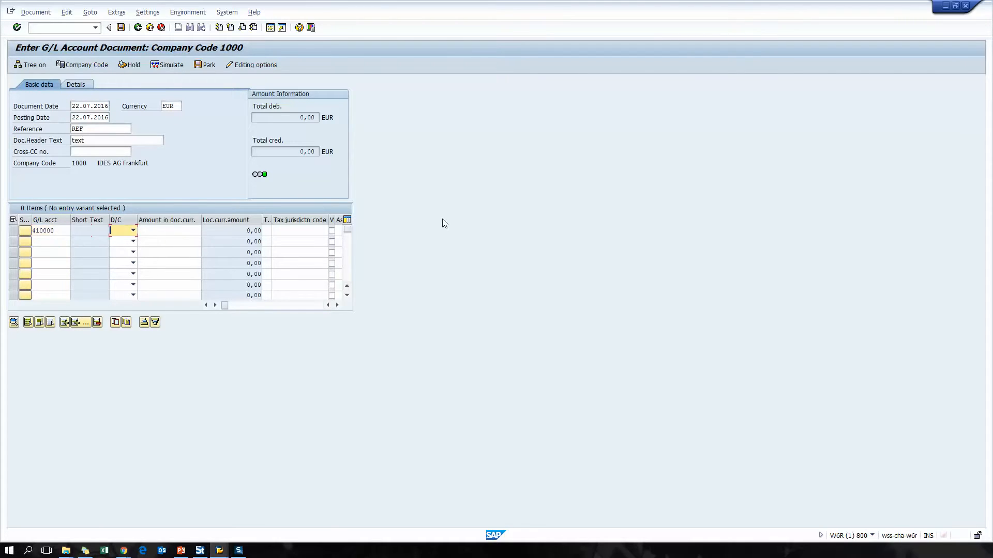
pyautogui.press('Tab')
pyautogui.write('120')
pyautogui.press('Tab')
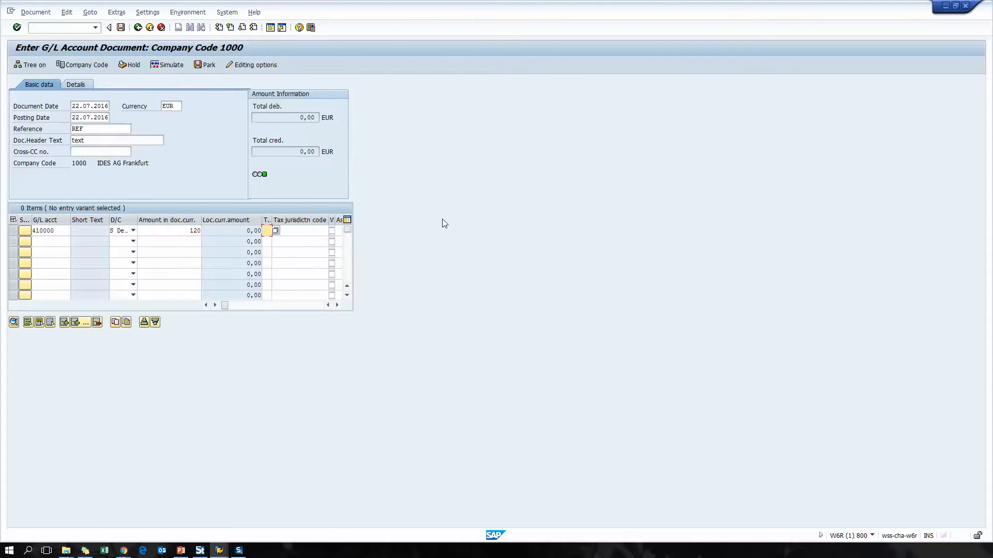
pyautogui.press('Tab')
pyautogui.press('Tab')
pyautogui.press('Tab')
pyautogui.press('Tab')
pyautogui.press('Tab')
pyautogui.press('Tab')
pyautogui.press('Tab')
pyautogui.press('Tab')
pyautogui.press('Tab')
pyautogui.press('Tab')
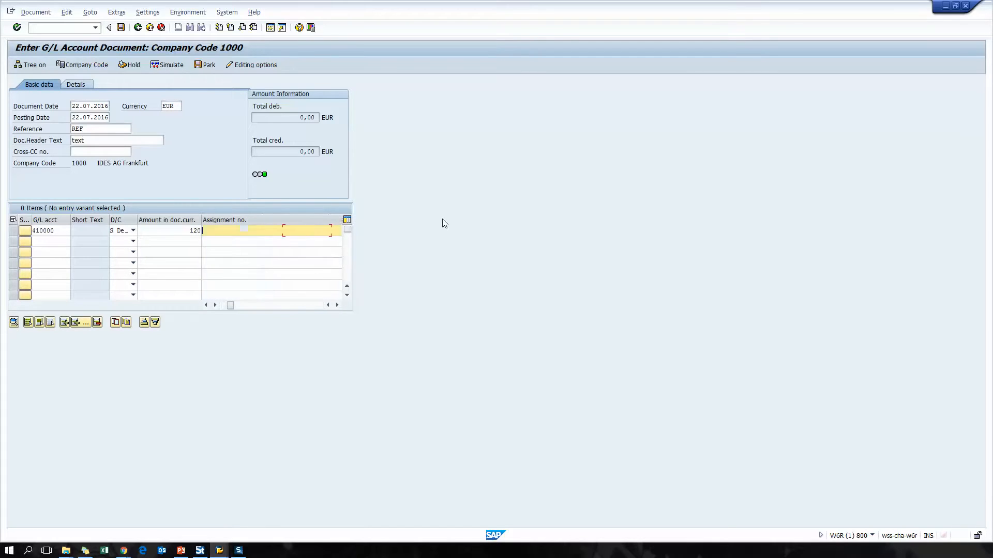
pyautogui.hotkey('shift', 'Tab')
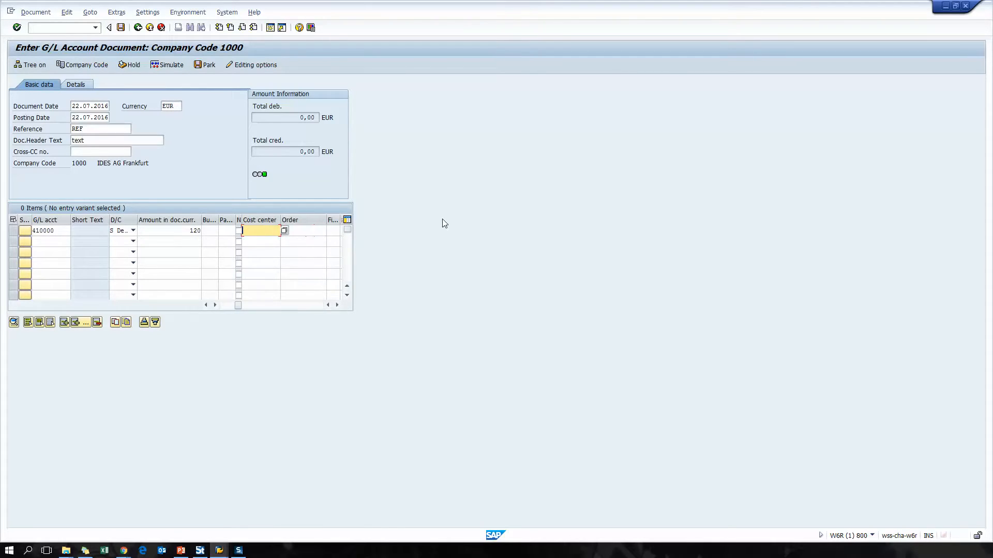
pyautogui.press('Return')
# Insert a line above the first item and enter G/L account 430000 as a credit of 120.
pyautogui.click(13, 230)
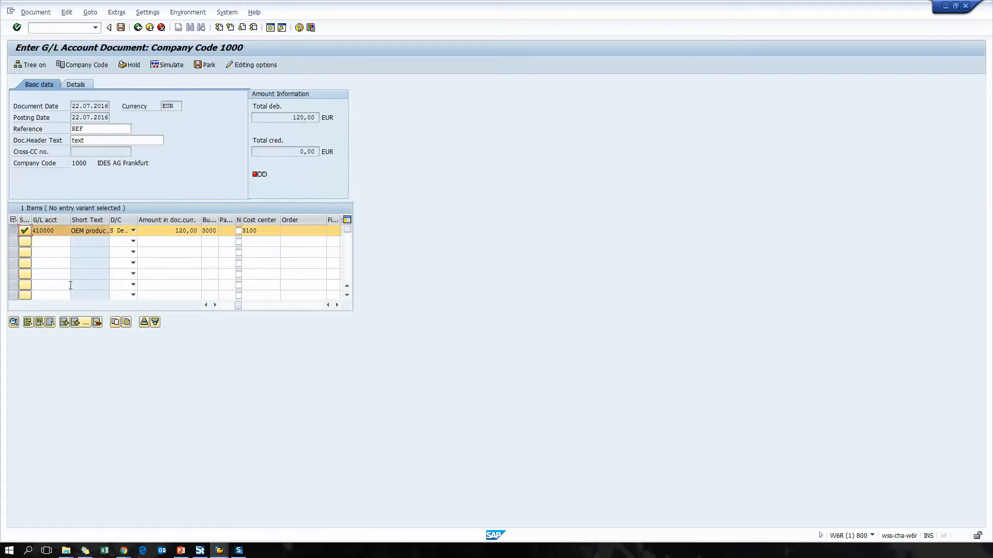
pyautogui.click(64, 322)
pyautogui.write('430000')
pyautogui.press('Tab')
# Assign cost center 2100 to the 430000 line item.
pyautogui.press('Tab')
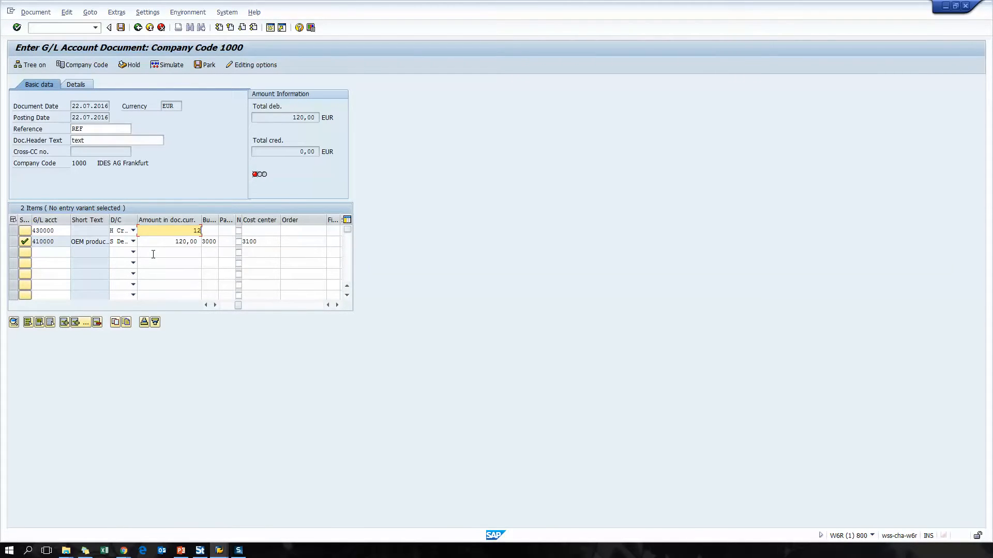
pyautogui.write('120')
pyautogui.press('Tab')
pyautogui.press('Tab')
pyautogui.press('Tab')
pyautogui.press('Tab')
pyautogui.press('Tab')
pyautogui.press('Tab')
pyautogui.press('Tab')
pyautogui.press('Tab')
pyautogui.press('Tab')
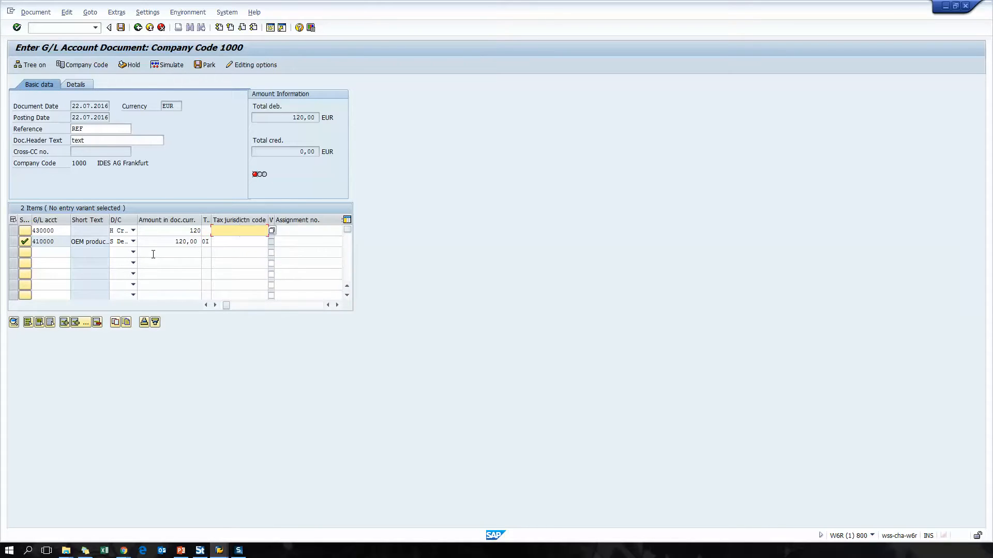
pyautogui.press('Tab')
pyautogui.write('2')
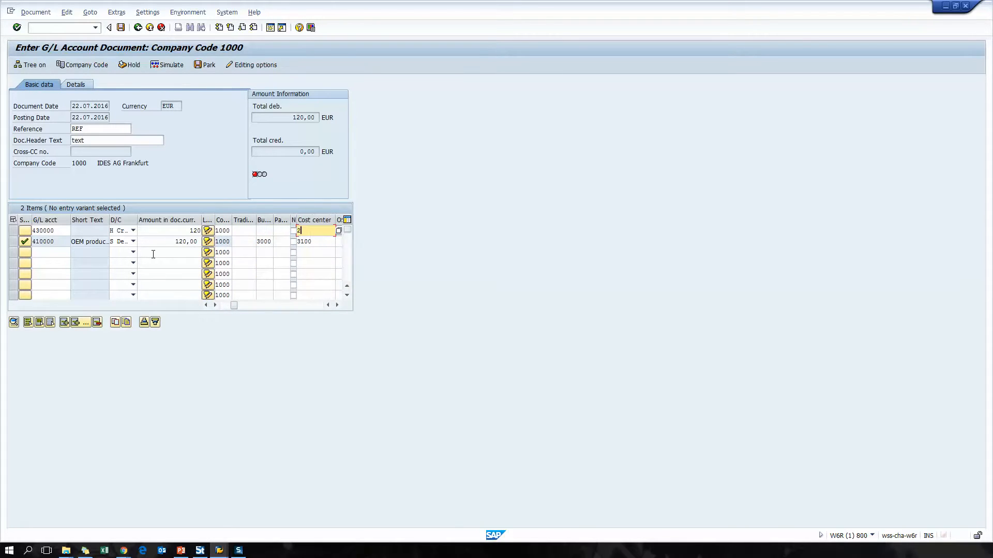
pyautogui.write('100')
pyautogui.press('Return')
# Insert a blank line above the Salaries item and post the G/L document to finish the recording.
pyautogui.click(13, 230)
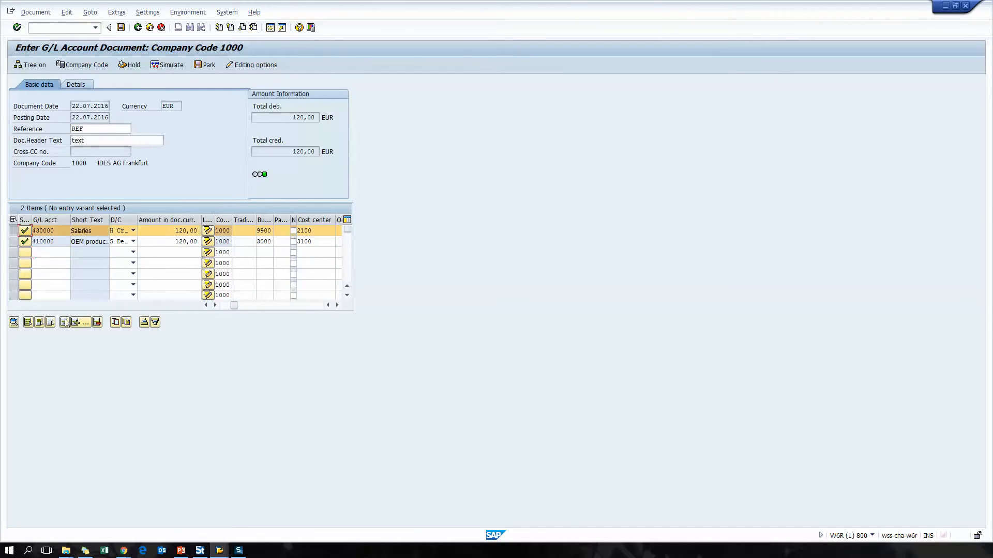
pyautogui.click(66, 322)
pyautogui.click(123, 30)
pyautogui.click(248, 289)
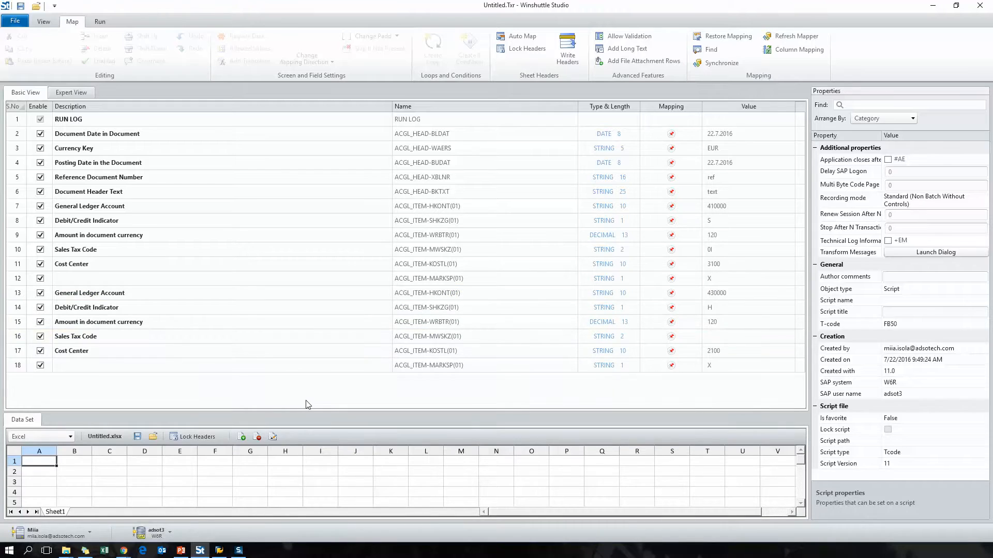
# Change the script to cell mapping and load the Excel data file FB50_form_readyfortraining.
pyautogui.click(791, 56)
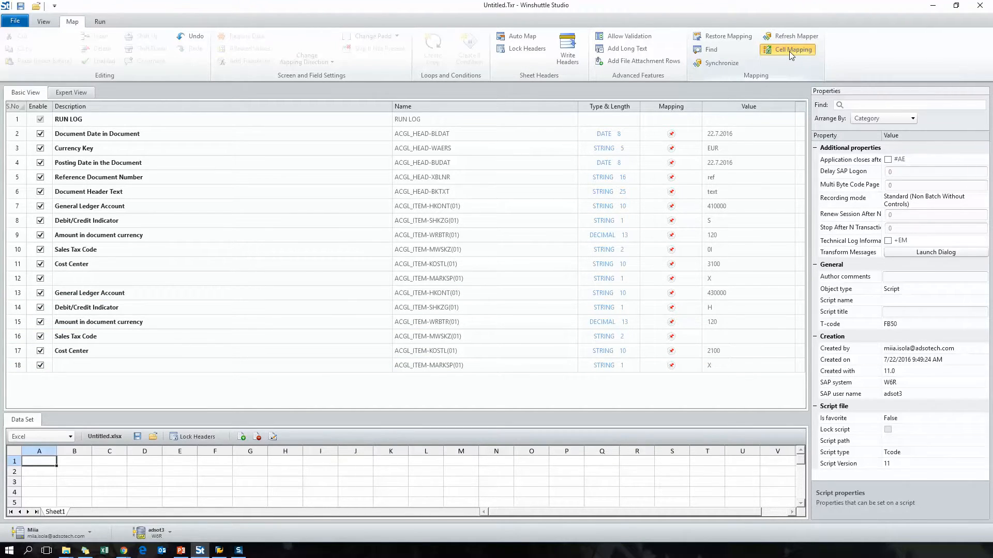
pyautogui.click(153, 437)
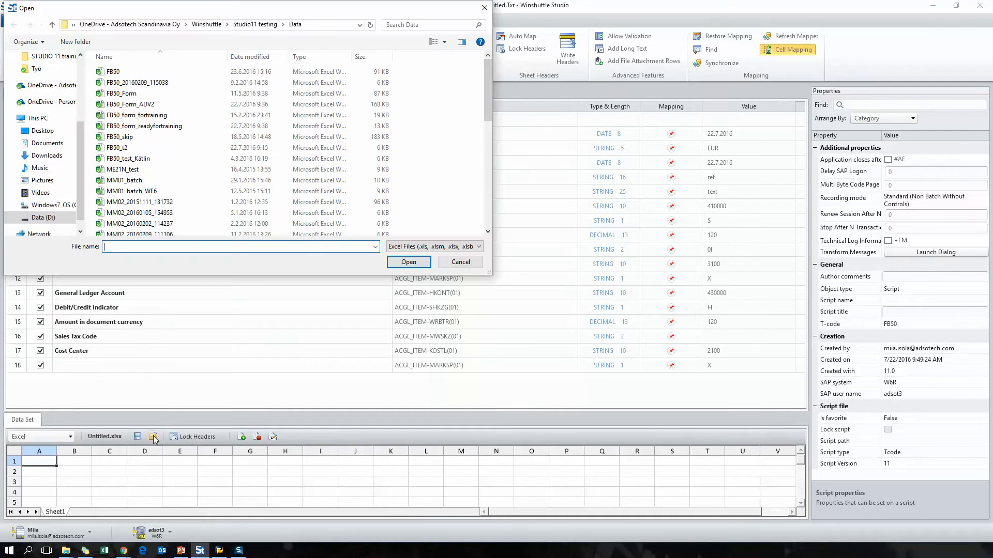
pyautogui.doubleClick(284, 126)
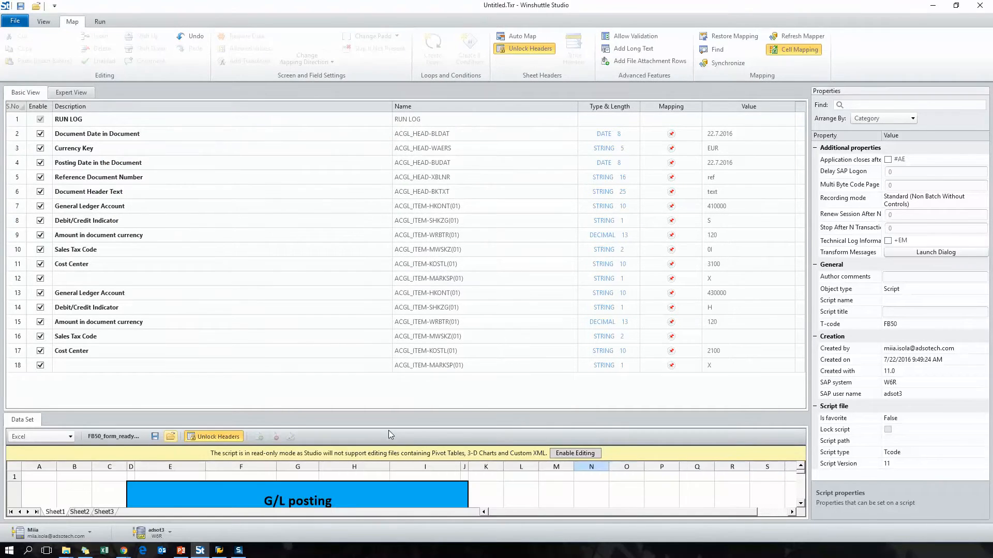
# Unlock the headers of the G/L posting form and agree to edit the file inside Studio.
pyautogui.moveTo(511, 412); pyautogui.dragTo(505, 256)
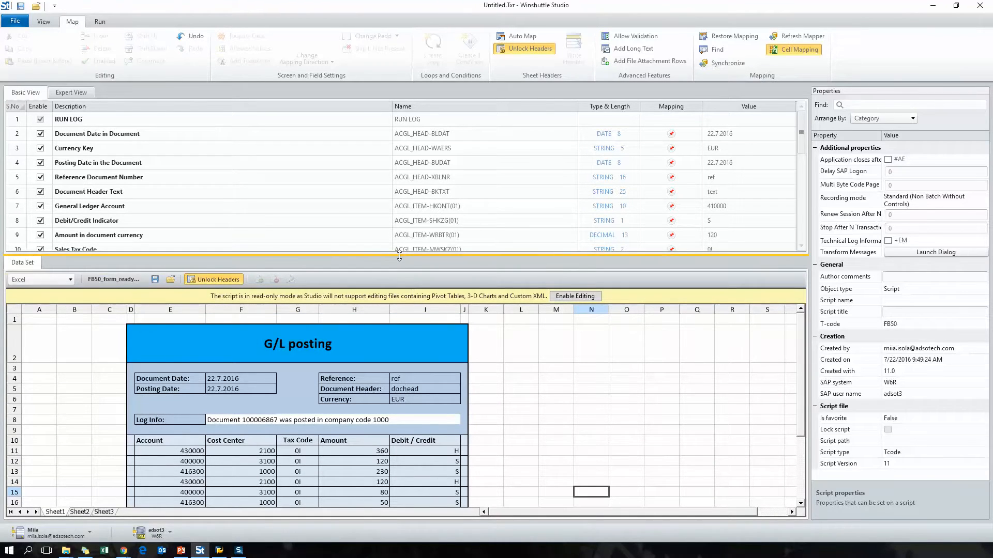
pyautogui.moveTo(391, 371); pyautogui.dragTo(392, 400)
pyautogui.click(213, 423)
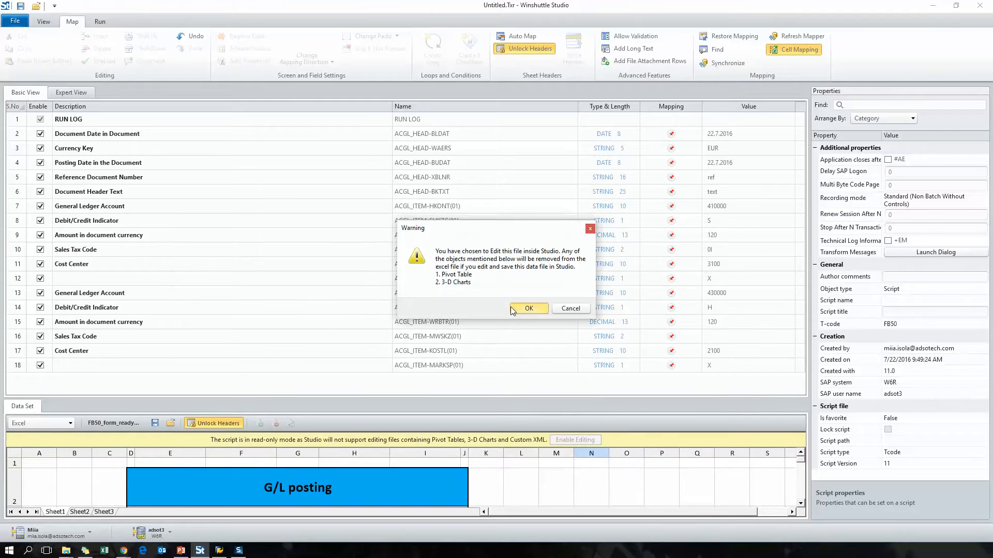
pyautogui.click(535, 308)
# In Expert View, create a loop over script rows 11 through 22 using the row range 11 to 27.
pyautogui.click(71, 92)
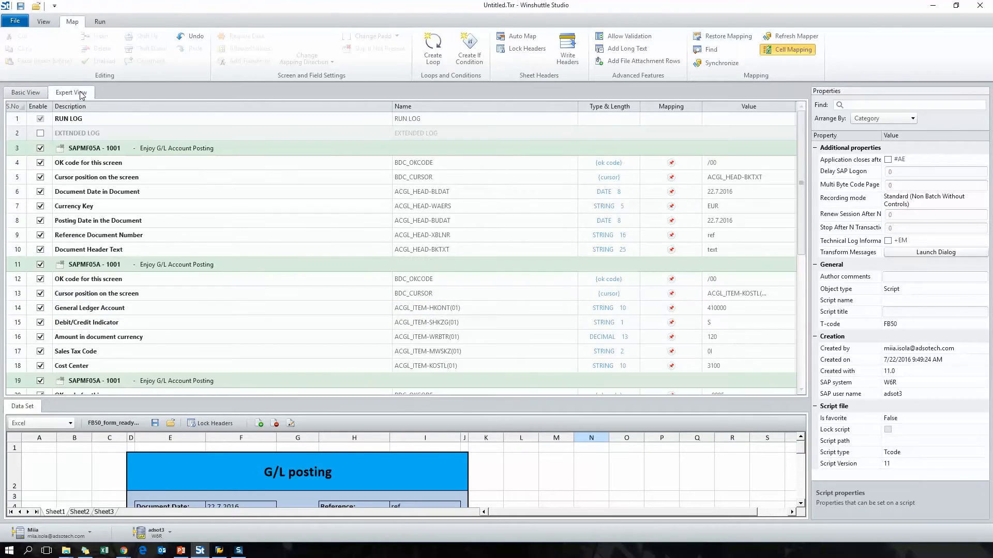
pyautogui.scroll(-3, 437, 283)
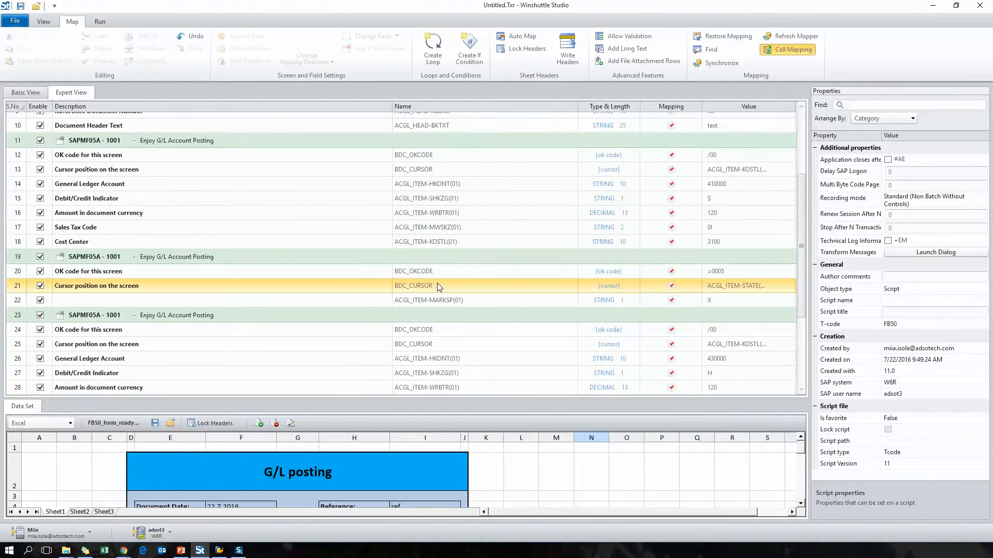
pyautogui.click(332, 147)
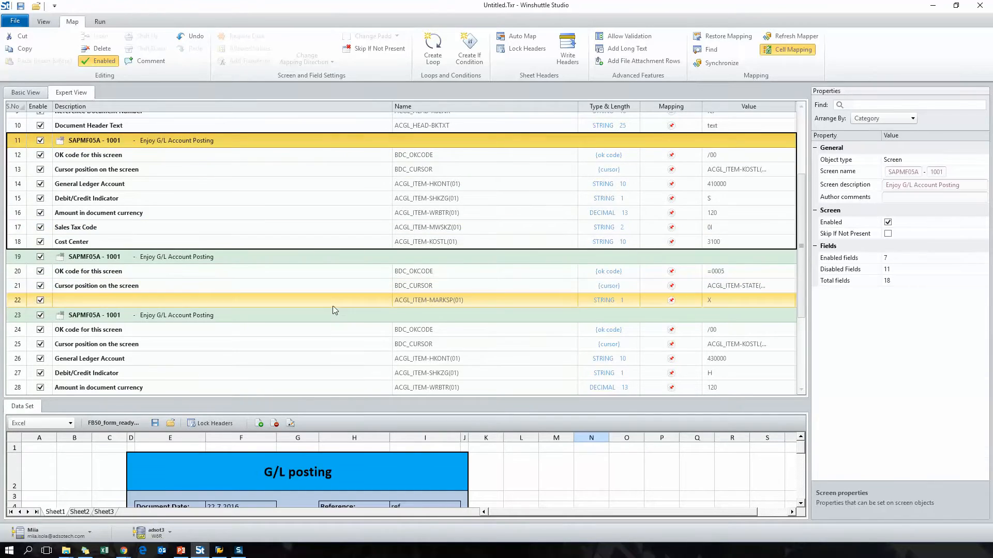
pyautogui.keyDown('shift'); pyautogui.click(390, 304); pyautogui.keyUp('shift')
pyautogui.scroll(-1, 578, 339)
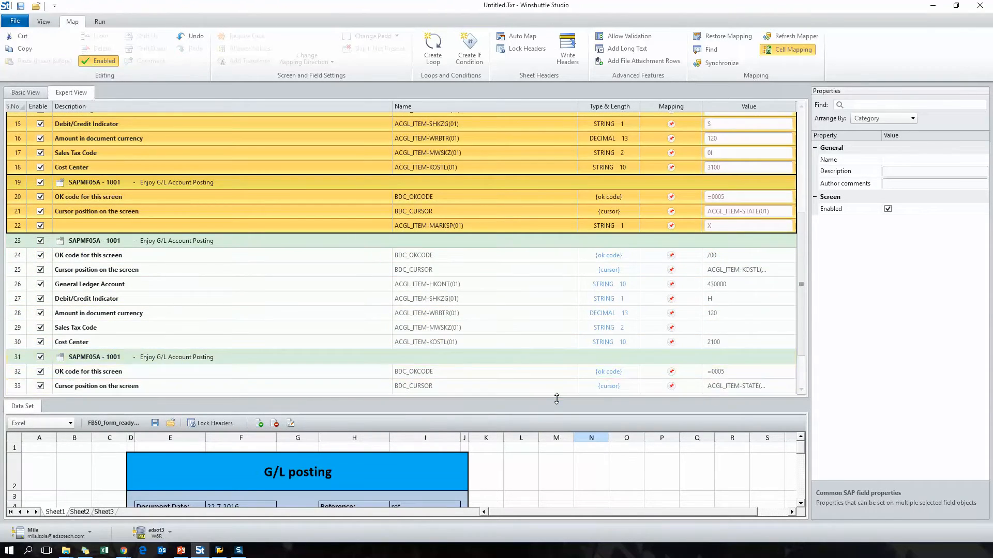
pyautogui.scroll(-2, 555, 385)
pyautogui.scroll(4, 554, 385)
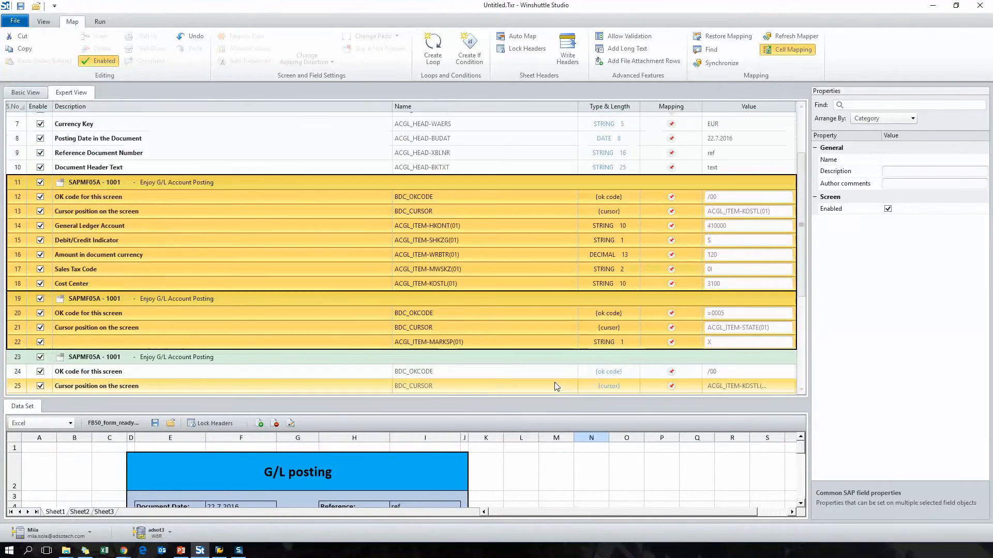
pyautogui.click(448, 62)
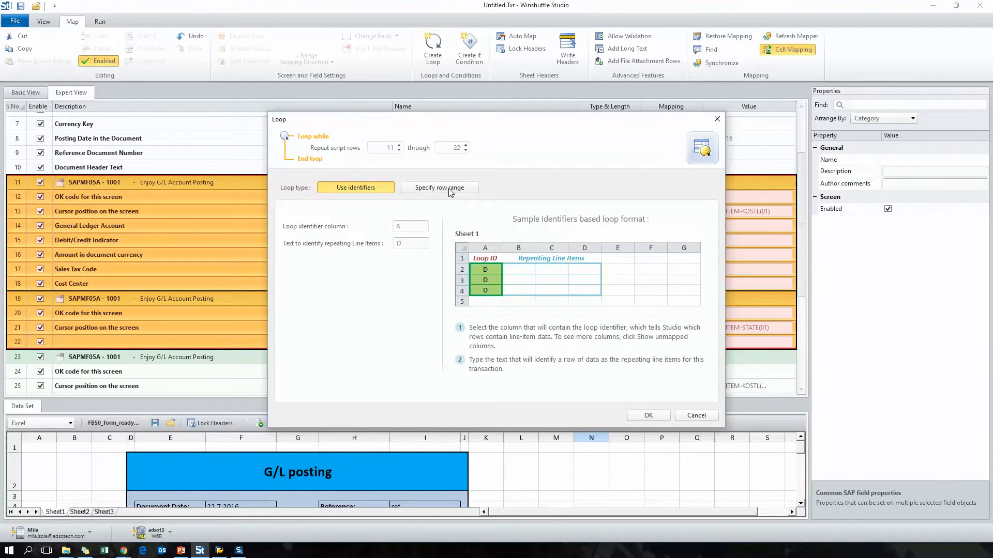
pyautogui.click(450, 189)
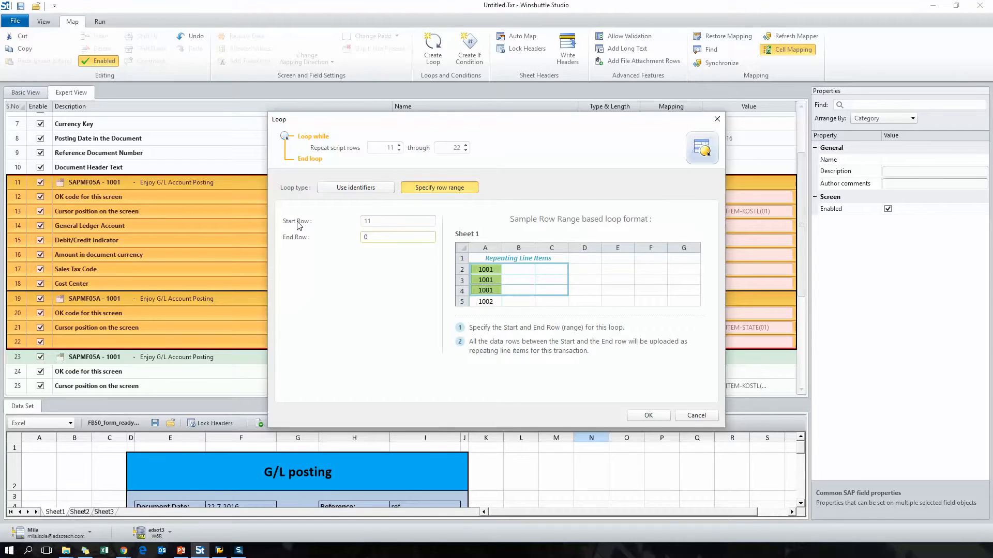
pyautogui.click(646, 414)
# Check rows 11 and 27 of the G/L posting form against the extent of its line item table.
pyautogui.moveTo(411, 398); pyautogui.dragTo(412, 248)
pyautogui.click(12, 428)
pyautogui.scroll(-3, 316, 442)
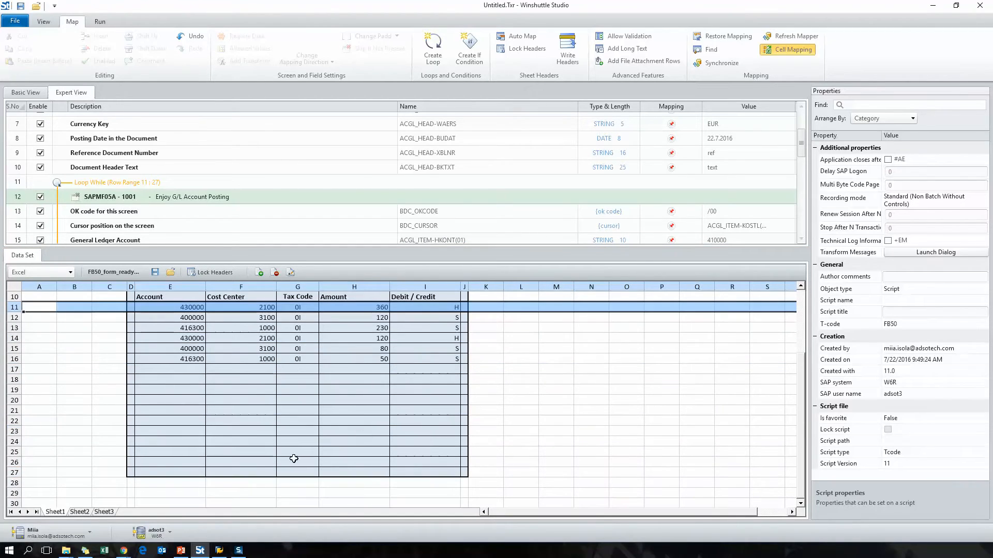
pyautogui.click(13, 475)
pyautogui.scroll(3, 528, 419)
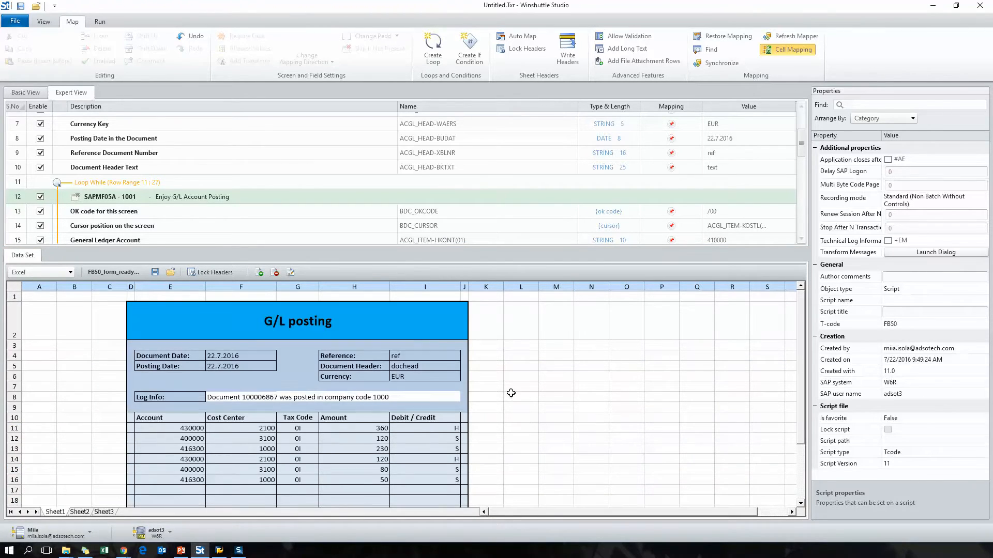
# Disable the second line item's two recorded screens after the loop, script rows 25 to 36.
pyautogui.moveTo(404, 244); pyautogui.dragTo(414, 379)
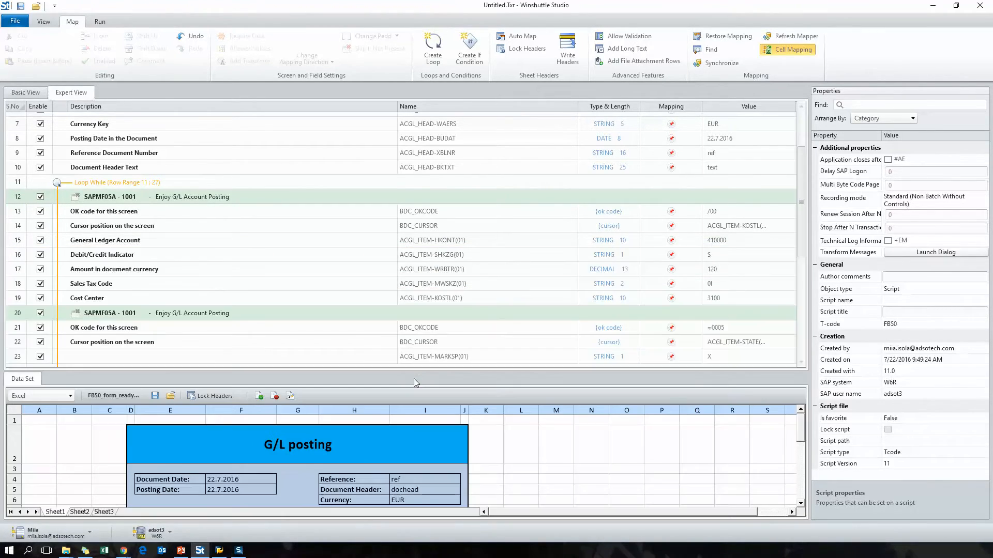
pyautogui.scroll(-5, 34, 175)
pyautogui.click(34, 165)
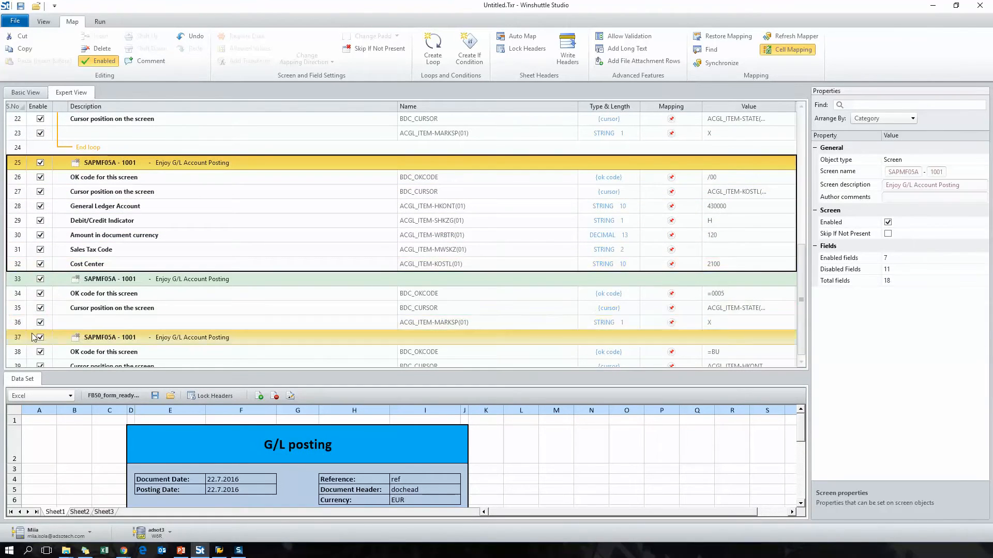
pyautogui.keyDown('shift'); pyautogui.click(19, 326); pyautogui.keyUp('shift')
pyautogui.rightClick(19, 325)
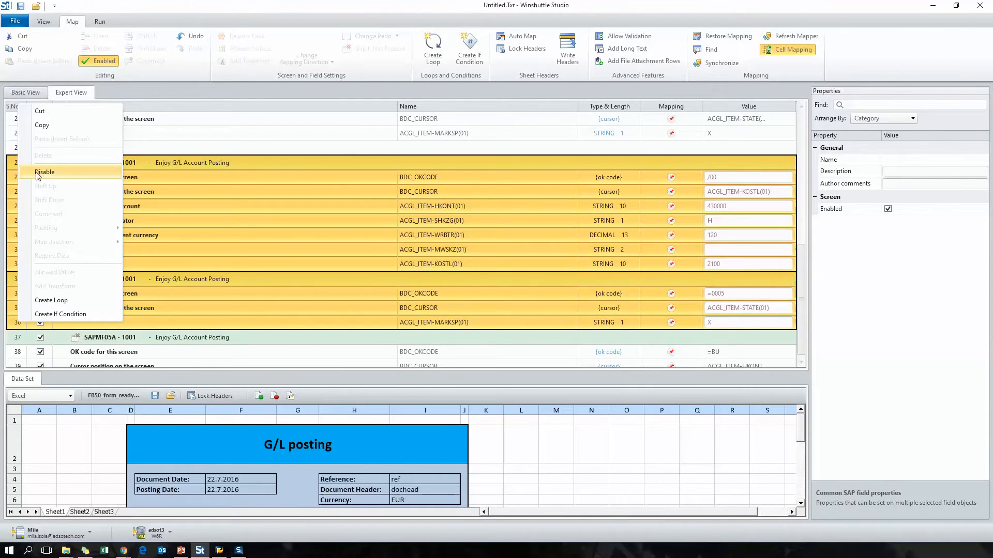
pyautogui.click(44, 173)
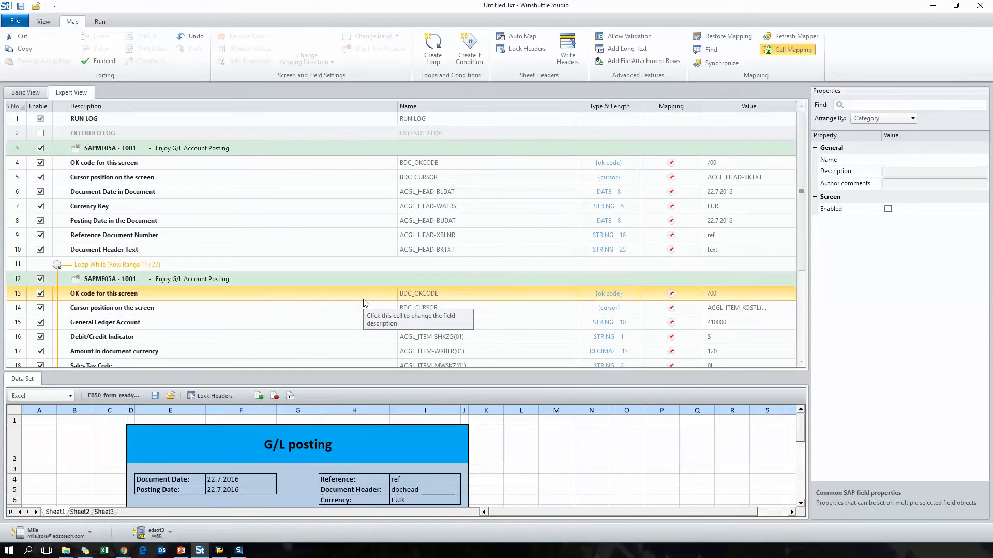
# In Basic View, map Document Date to cell F4 and Posting Date to cell F5 of the form, writing their headers.
pyautogui.click(25, 92)
pyautogui.moveTo(330, 373); pyautogui.dragTo(333, 316)
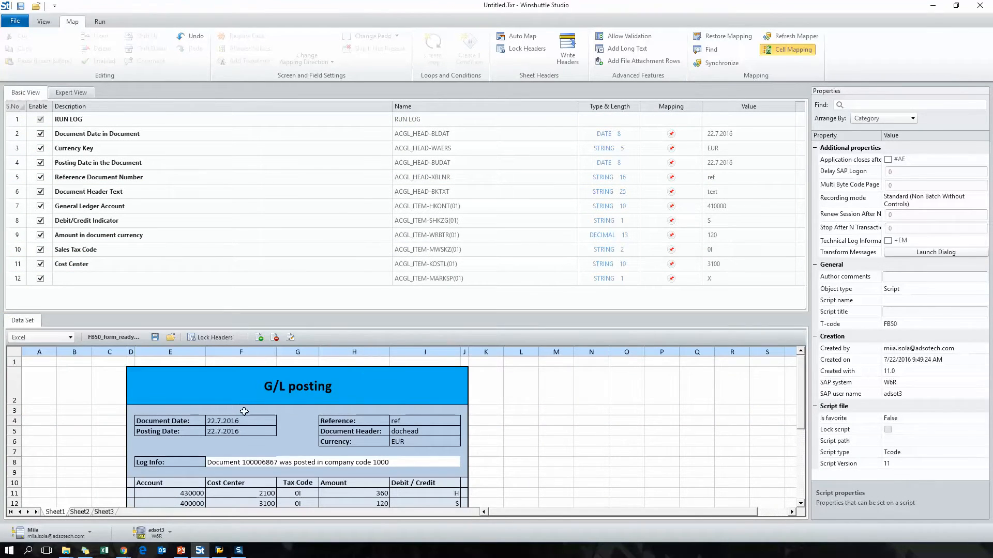
pyautogui.moveTo(243, 420); pyautogui.dragTo(181, 134)
pyautogui.click(527, 308)
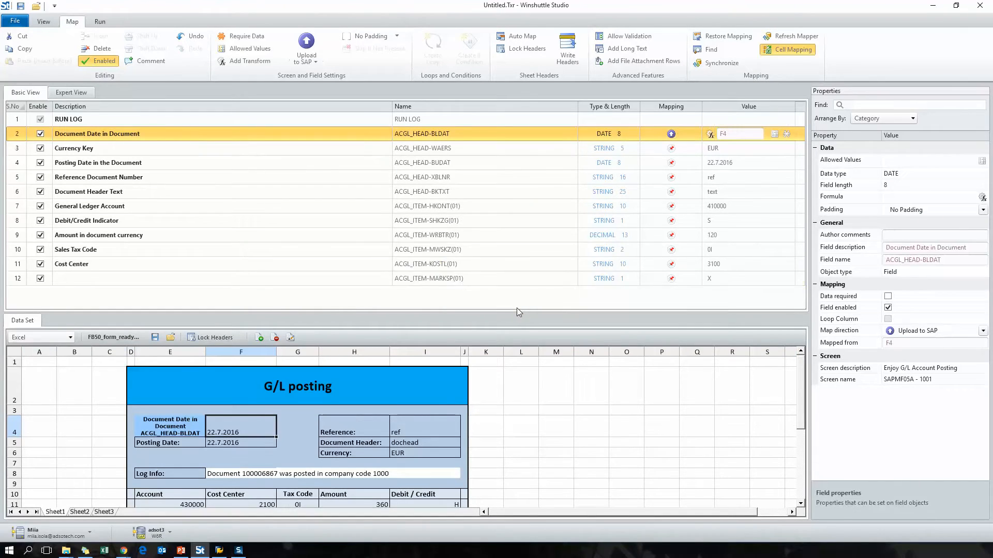
pyautogui.moveTo(111, 159); pyautogui.dragTo(112, 161)
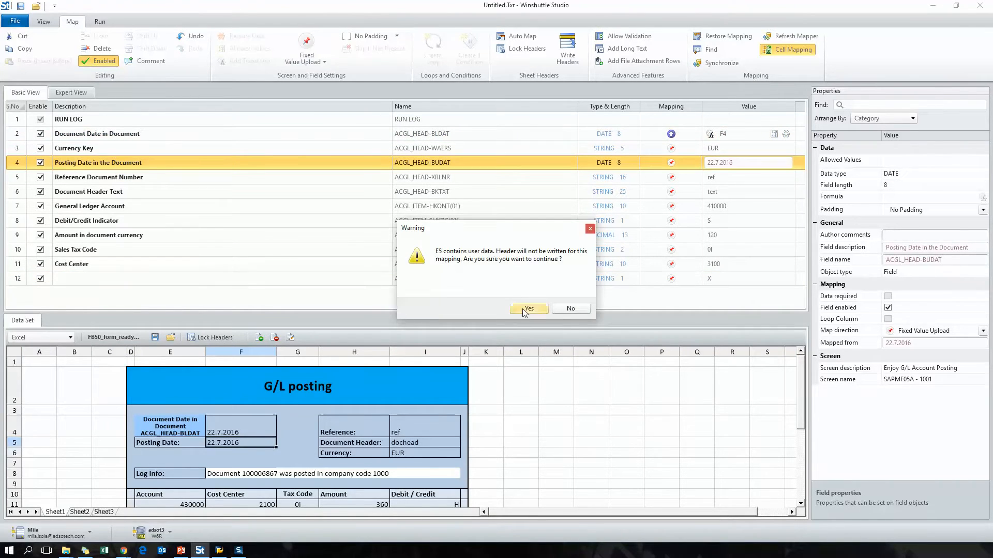
pyautogui.click(523, 309)
# Map Reference Document Number to cell I4, Document Header Text to I5 and Currency Key to I6, writing their headers.
pyautogui.moveTo(402, 425); pyautogui.dragTo(139, 178)
pyautogui.click(524, 311)
pyautogui.moveTo(416, 449); pyautogui.dragTo(196, 195)
pyautogui.click(526, 314)
pyautogui.moveTo(417, 465); pyautogui.dragTo(166, 151)
pyautogui.click(541, 309)
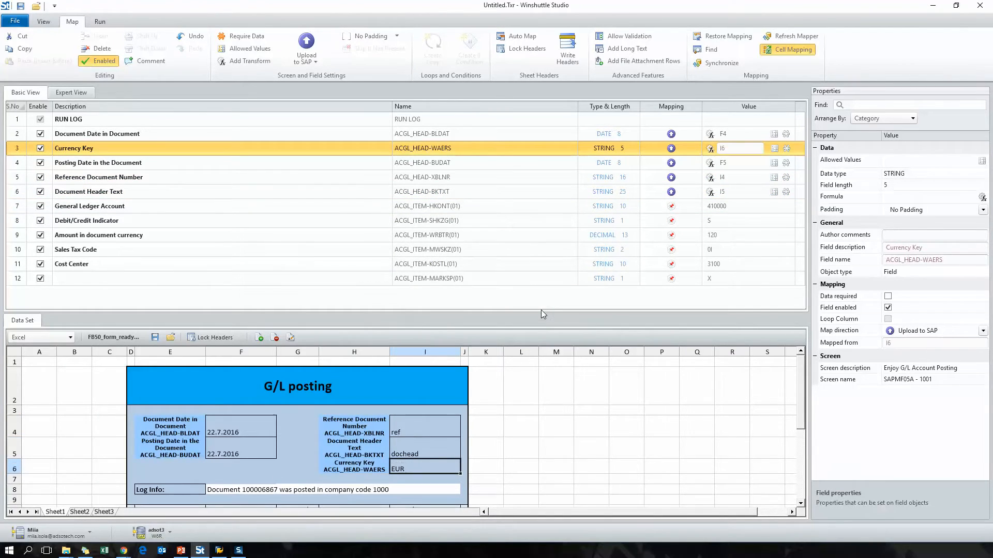
# Map the line item fields to form columns: General Ledger Account to E, Cost Center F, Sales Tax Code G, Amount H, Debit/Credit Indicator I.
pyautogui.scroll(-3, 509, 436)
pyautogui.moveTo(166, 417); pyautogui.dragTo(141, 209)
pyautogui.click(246, 431)
pyautogui.moveTo(246, 432); pyautogui.dragTo(174, 266)
pyautogui.moveTo(298, 375); pyautogui.dragTo(201, 249)
pyautogui.moveTo(364, 430); pyautogui.dragTo(206, 221)
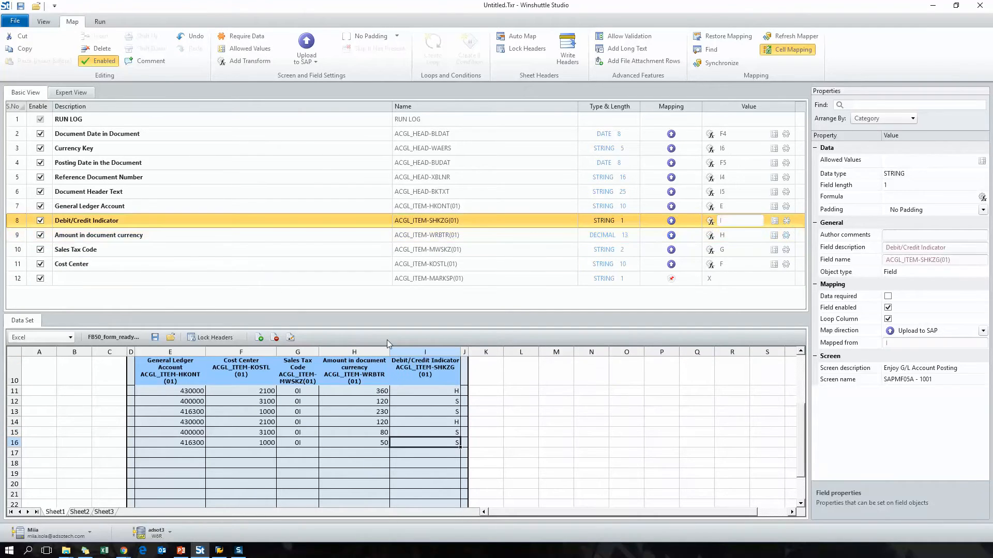
# Map the RUN LOG field to cell F8 of the form, continuing although cell E8 contains user data.
pyautogui.scroll(3, 501, 469)
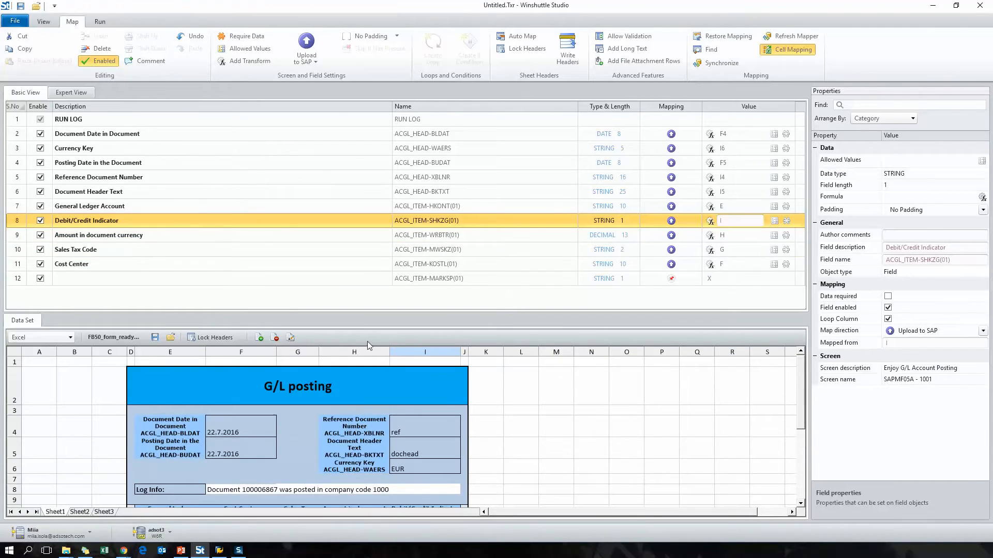
pyautogui.moveTo(178, 123); pyautogui.dragTo(233, 496)
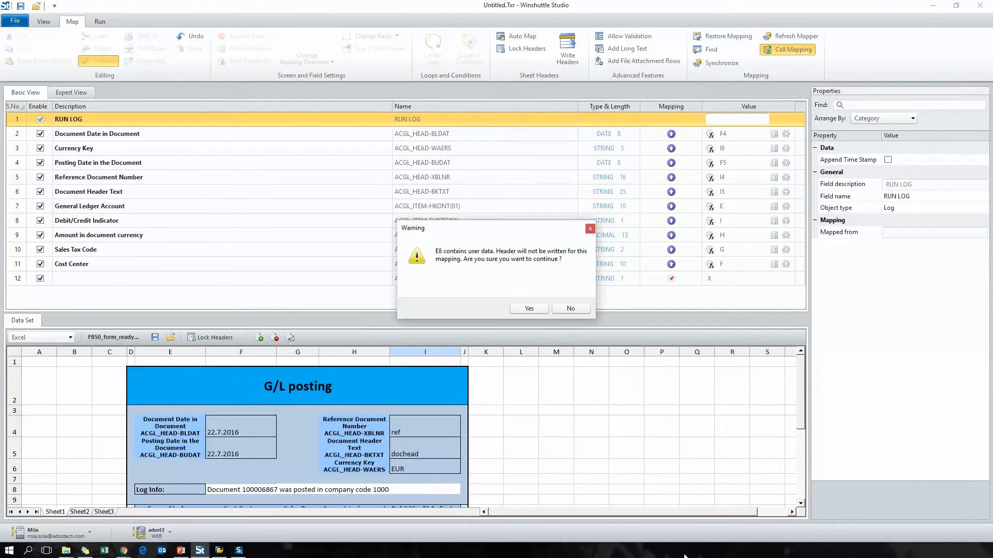
pyautogui.click(527, 304)
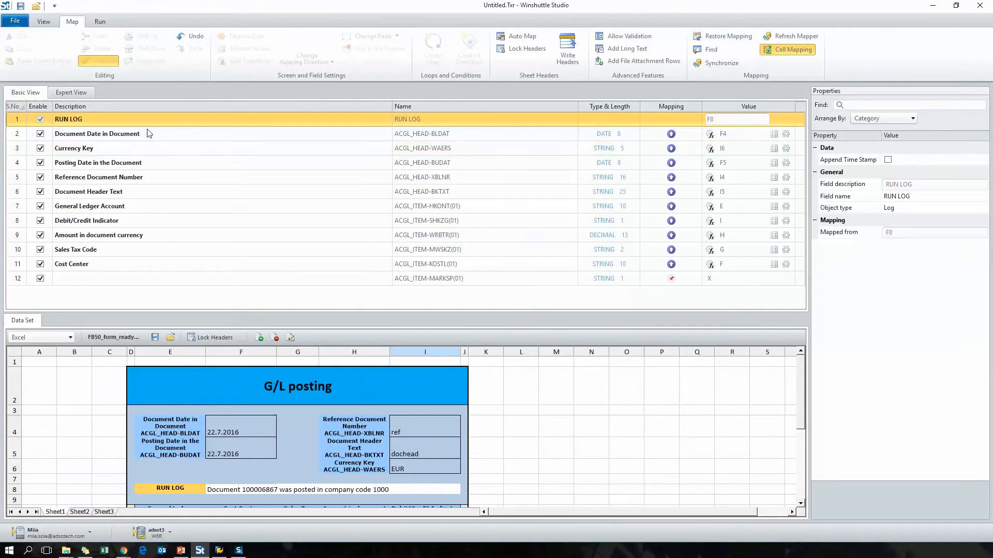
# Save the script file under the name FB50_cell_t3, without saving the data file.
pyautogui.click(15, 22)
pyautogui.click(20, 85)
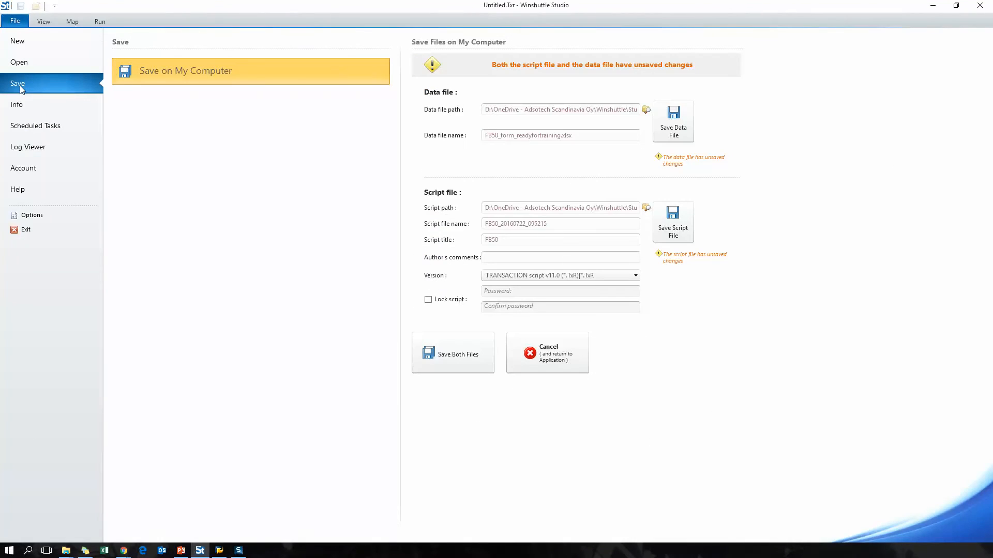
pyautogui.click(557, 223)
pyautogui.press('BackSpace')
pyautogui.press('BackSpace')
pyautogui.press('BackSpace')
pyautogui.press('BackSpace')
pyautogui.press('BackSpace')
pyautogui.press('BackSpace')
pyautogui.press('BackSpace')
pyautogui.press('BackSpace')
pyautogui.press('BackSpace')
pyautogui.press('BackSpace')
pyautogui.press('BackSpace')
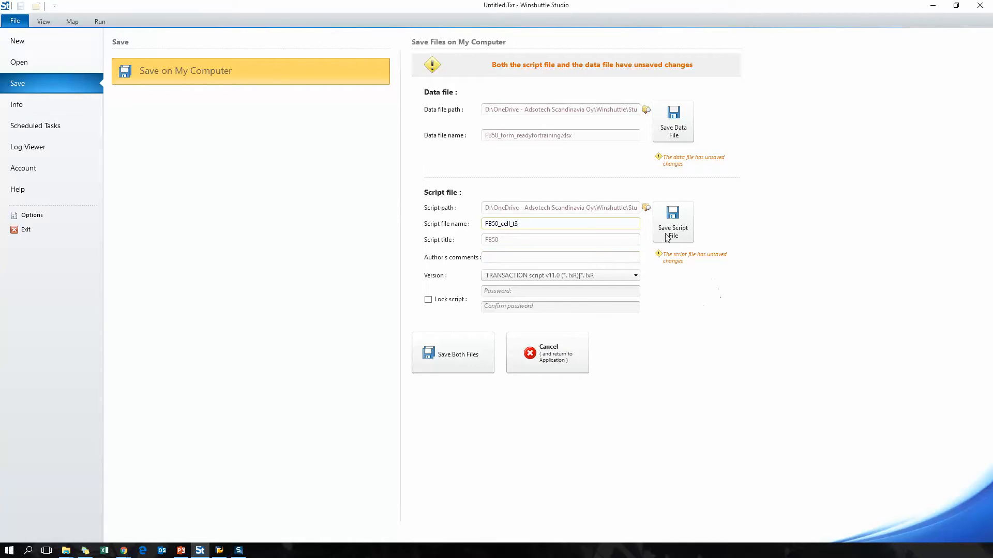
pyautogui.click(673, 221)
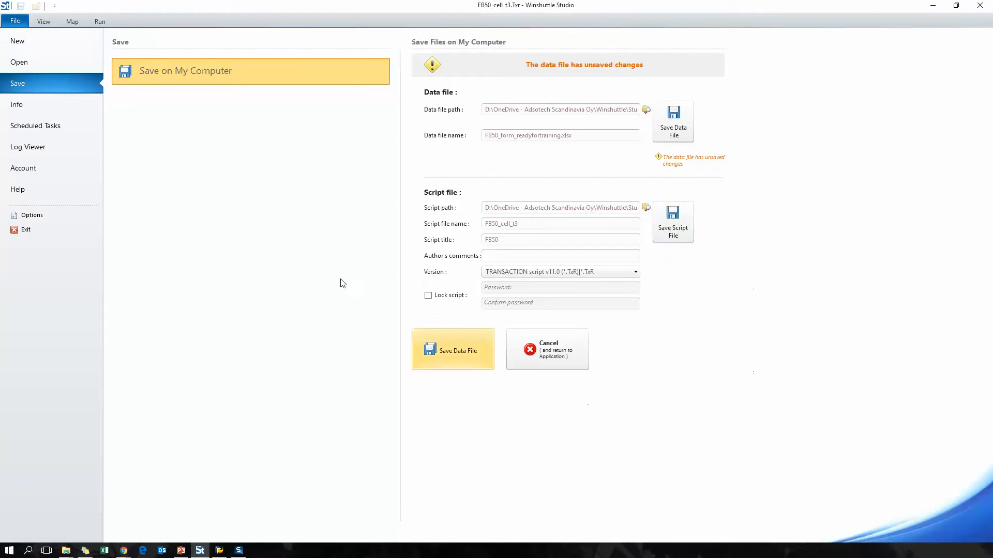
# Reopen the FB50 form as the script's Excel data file, discarding the changes made to FB50_form_readyfortraining.xlsx.
pyautogui.click(71, 21)
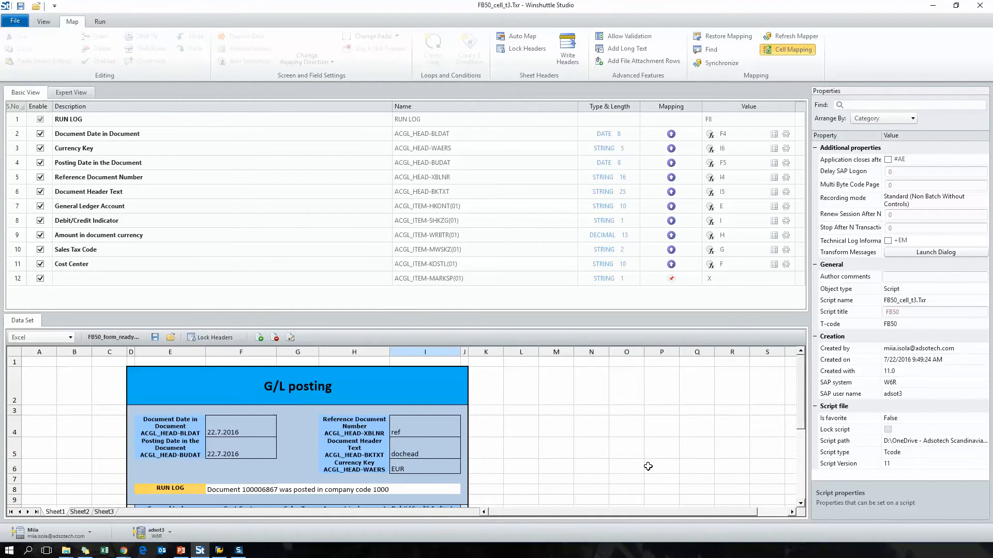
pyautogui.click(170, 337)
pyautogui.click(150, 126)
pyautogui.click(408, 262)
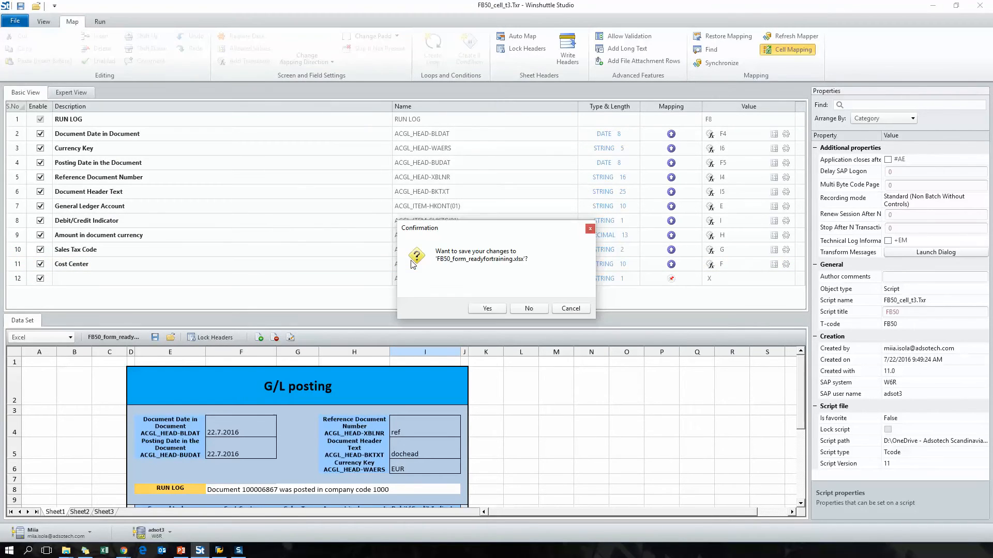
pyautogui.click(528, 308)
pyautogui.click(529, 309)
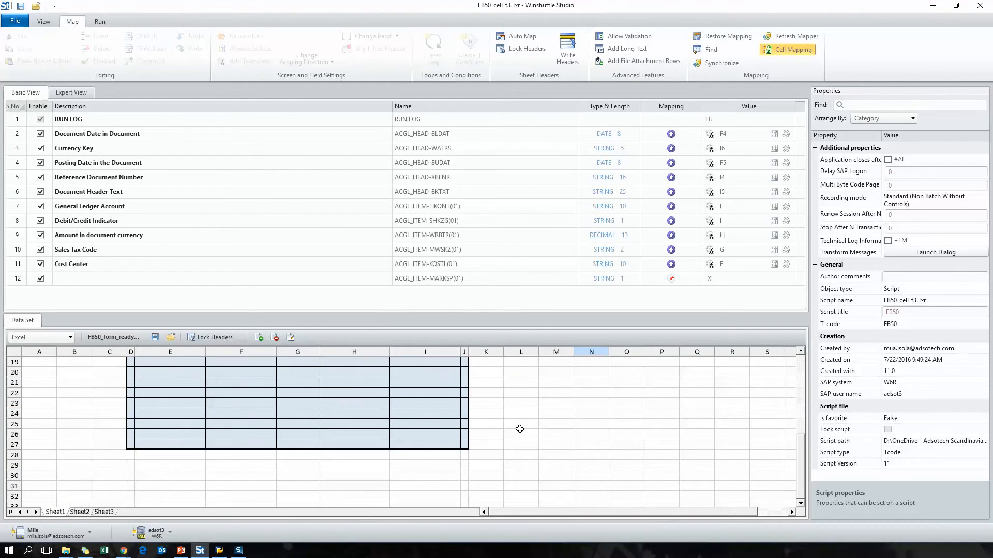
pyautogui.scroll(2, 519, 427)
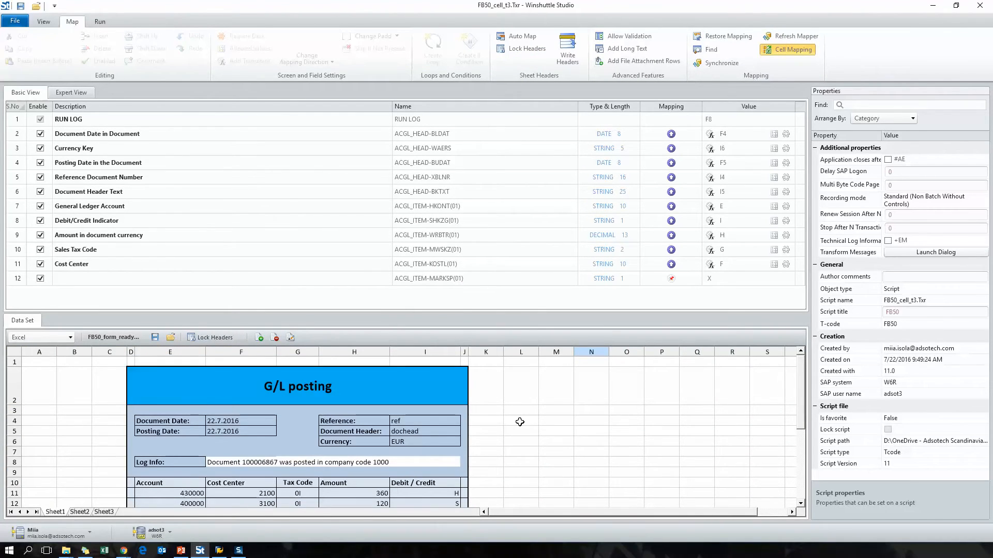
# Clear the log message in cell F8 beside Log Info and run the script on Sheet1.
pyautogui.click(109, 23)
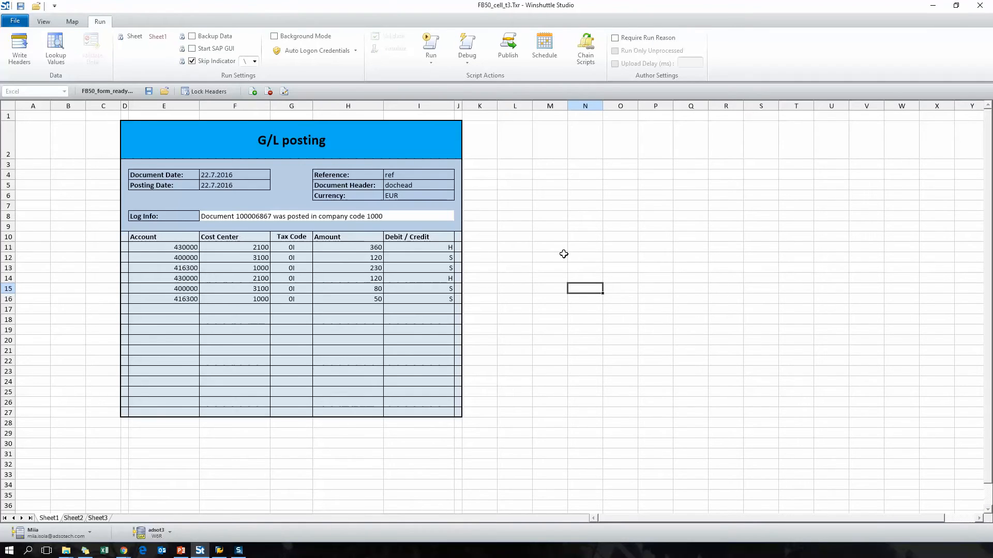
pyautogui.click(221, 212)
pyautogui.press('Delete')
pyautogui.click(252, 226)
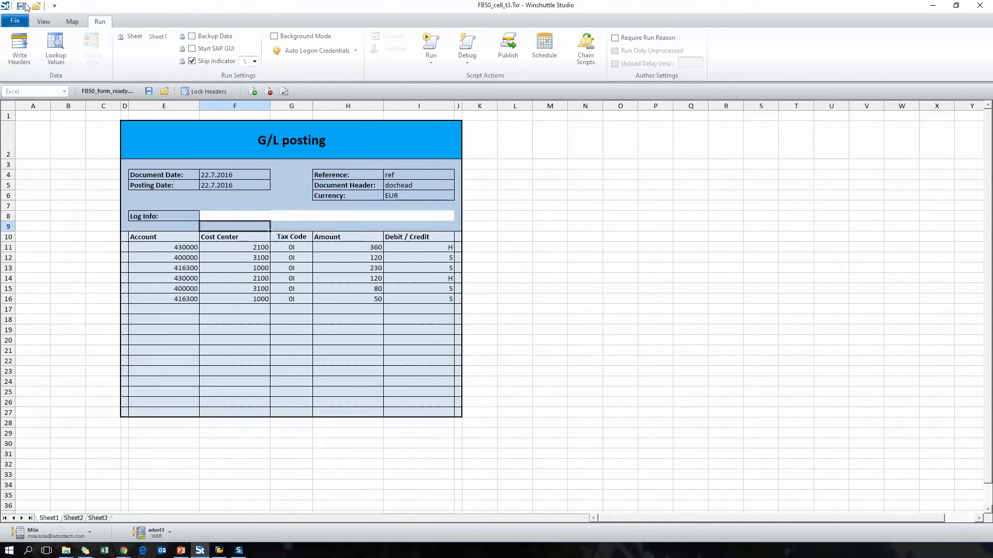
pyautogui.click(430, 43)
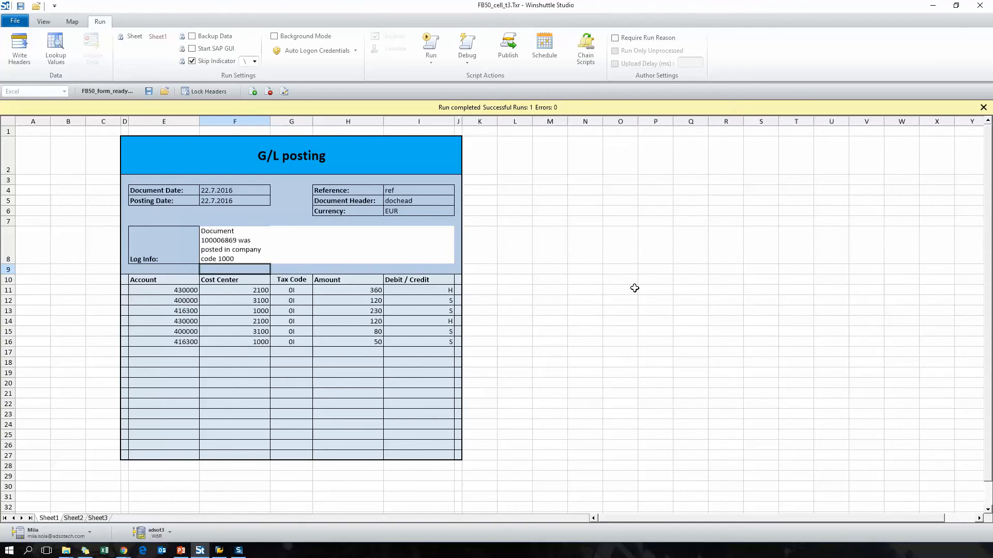
# Turn off text wrapping in the cell formatting of log cell F8.
pyautogui.rightClick(235, 250)
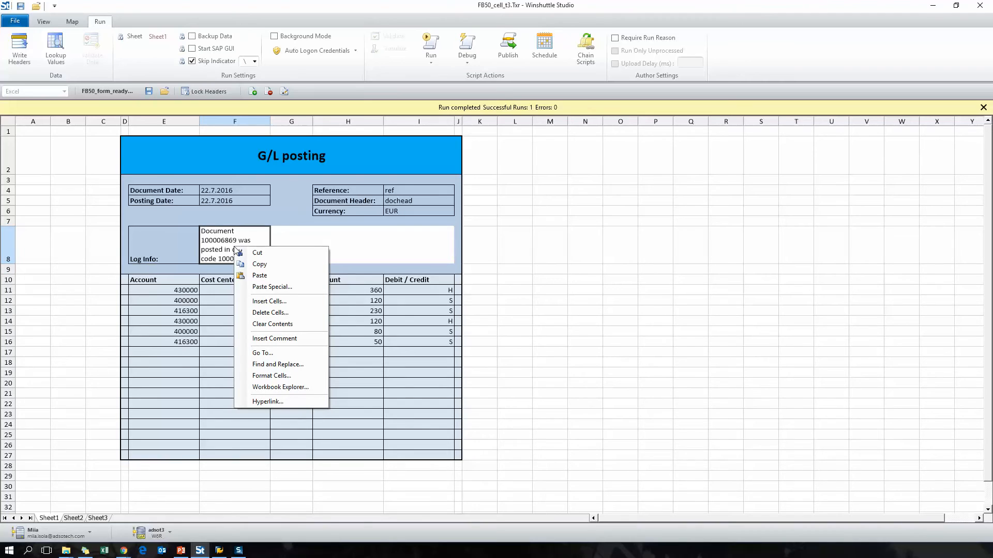
pyautogui.click(273, 375)
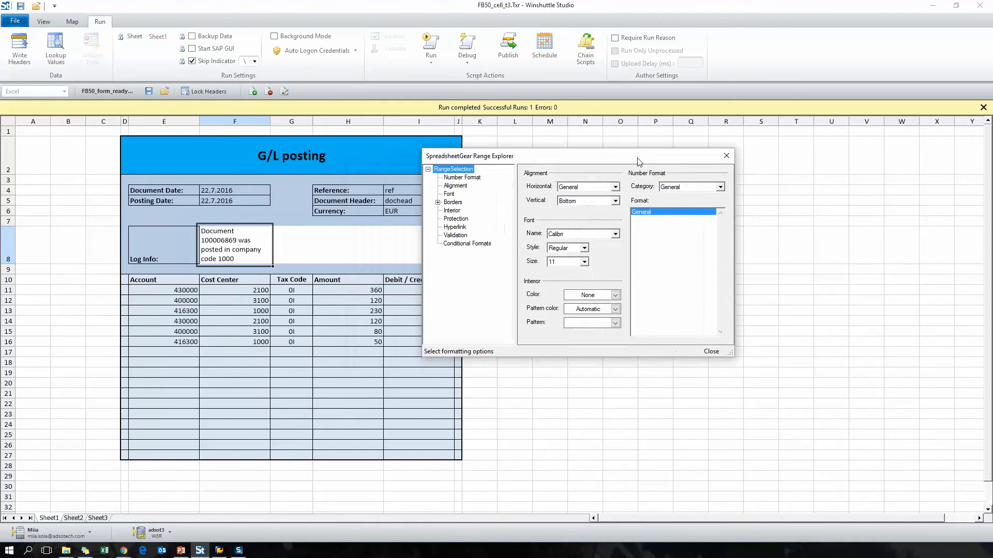
pyautogui.click(455, 185)
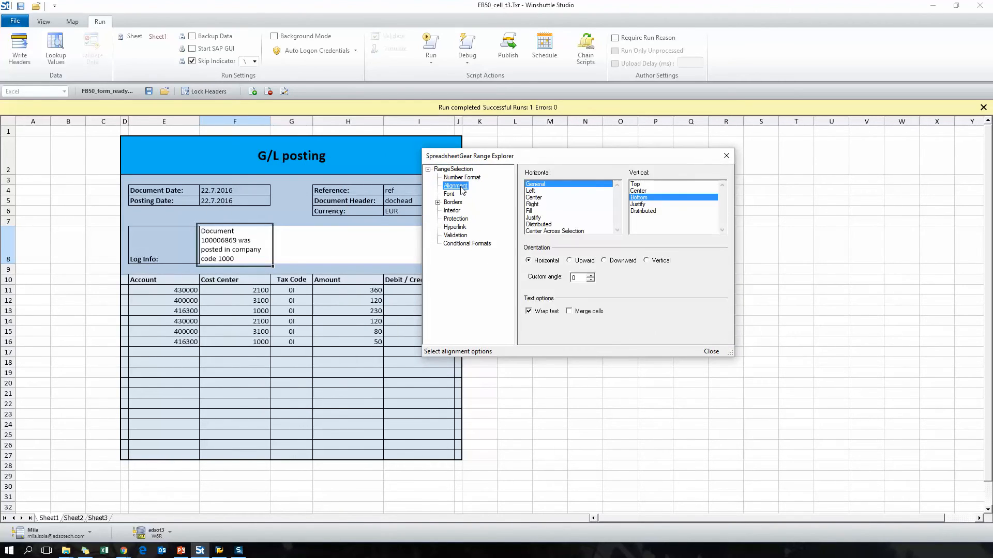
pyautogui.click(527, 310)
pyautogui.click(712, 352)
pyautogui.click(598, 274)
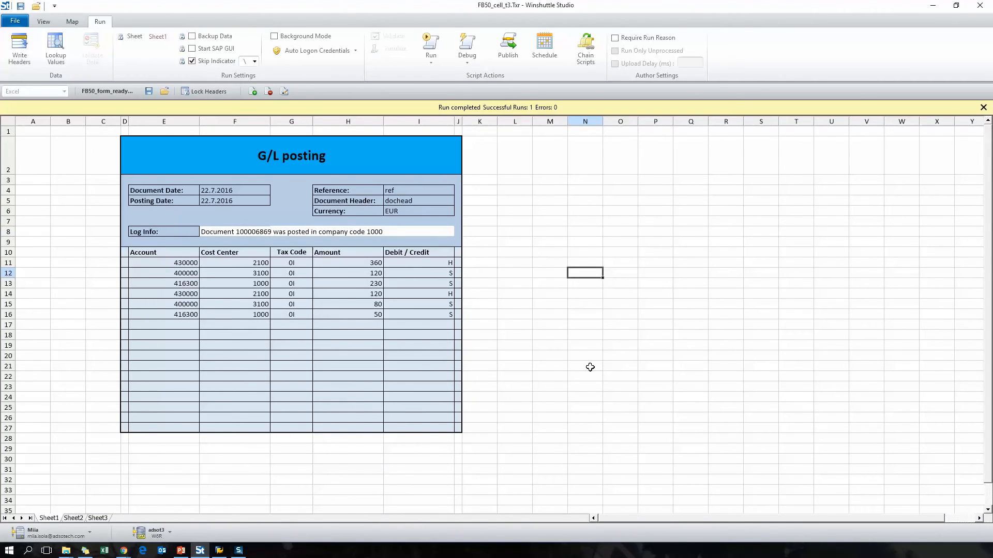
pyautogui.hotkey('shift', 'F10')
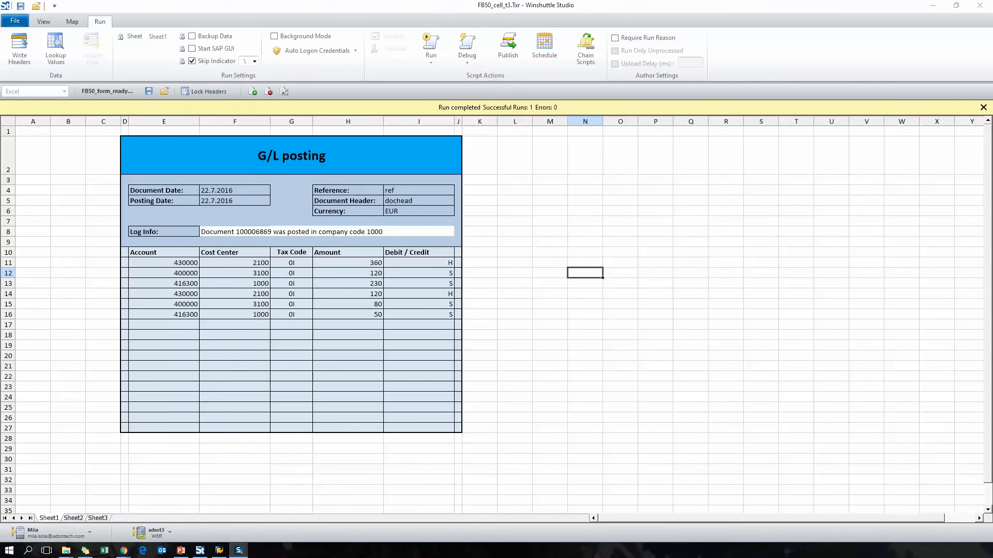